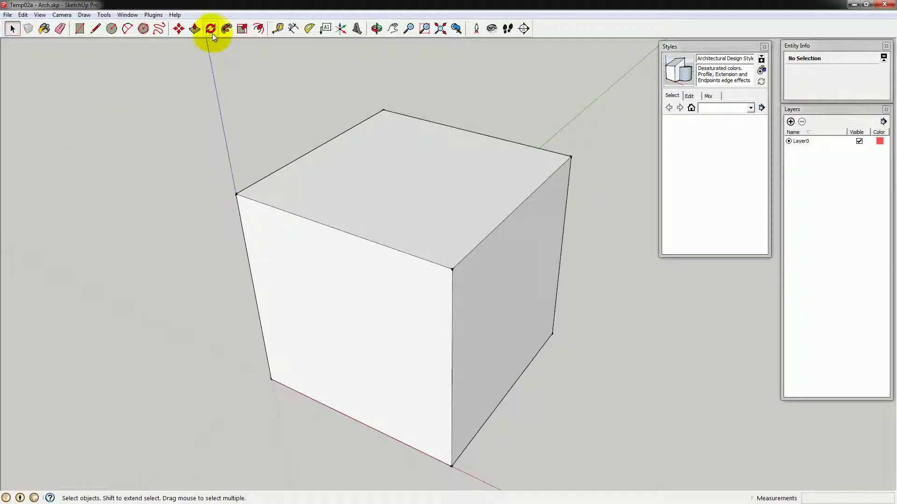
- Rotate the cube's top face 45° as a trial, then undo it
{"action": "key", "text": "q"}
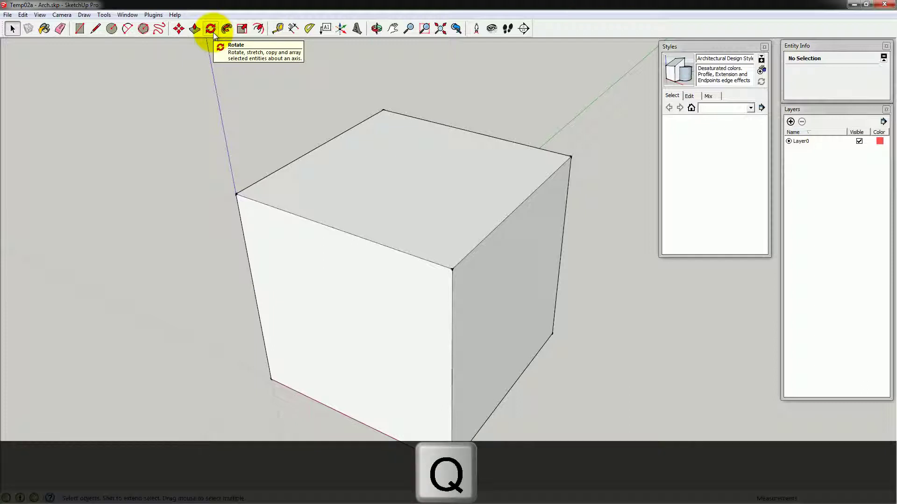
{"action": "left_click", "coordinate": [213, 34]}
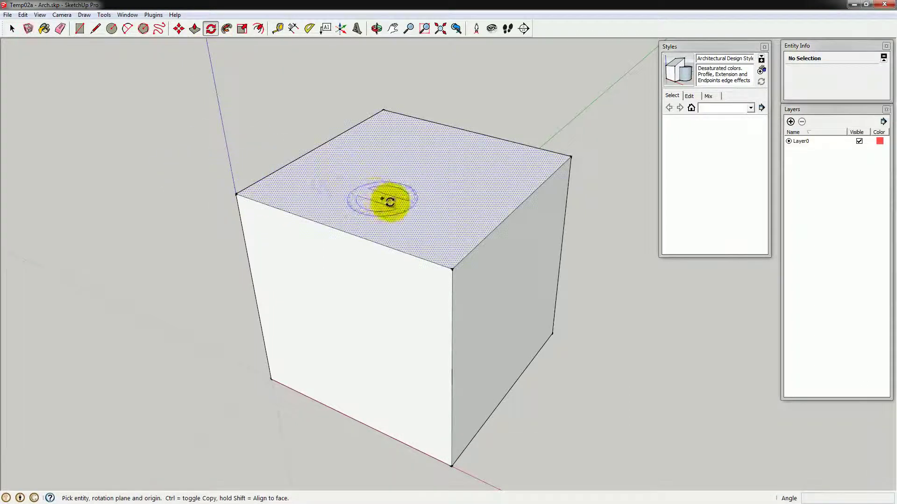
{"action": "left_click", "coordinate": [417, 210]}
{"action": "left_click", "coordinate": [461, 223]}
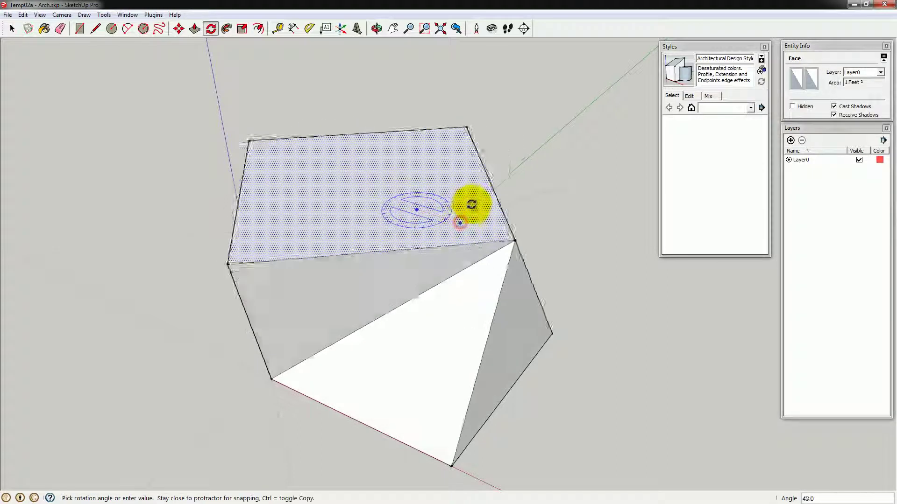
{"action": "left_click", "coordinate": [470, 202]}
{"action": "key", "text": "ctrl+z"}
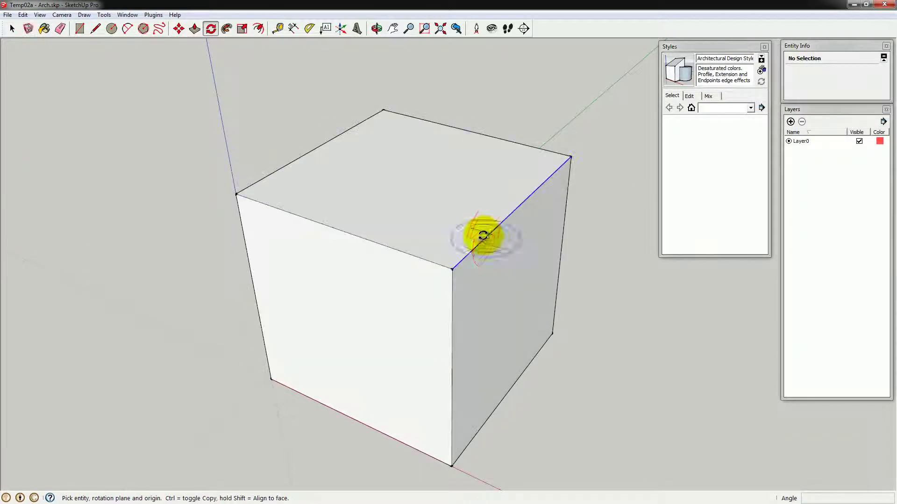
- Try rotating the top-right edge and a corner vertex, then cancel the rotation
{"action": "left_click", "coordinate": [490, 231]}
{"action": "left_click", "coordinate": [463, 223]}
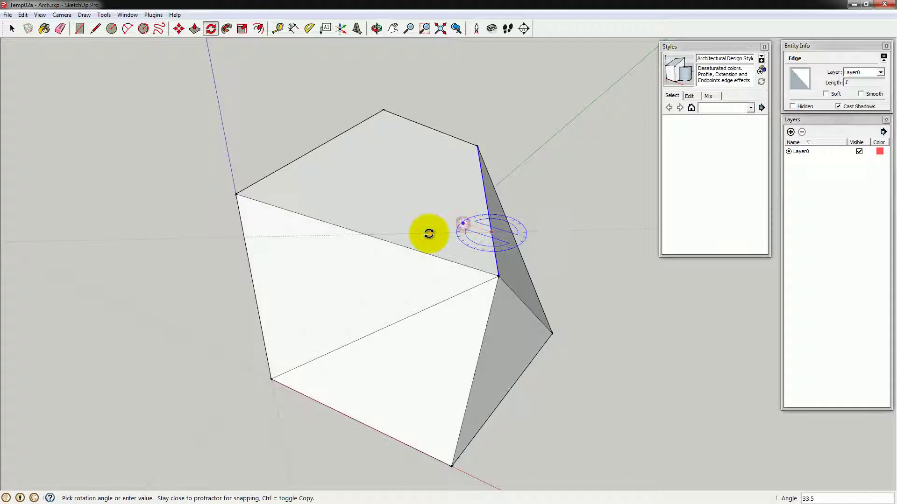
{"action": "left_click", "coordinate": [429, 226]}
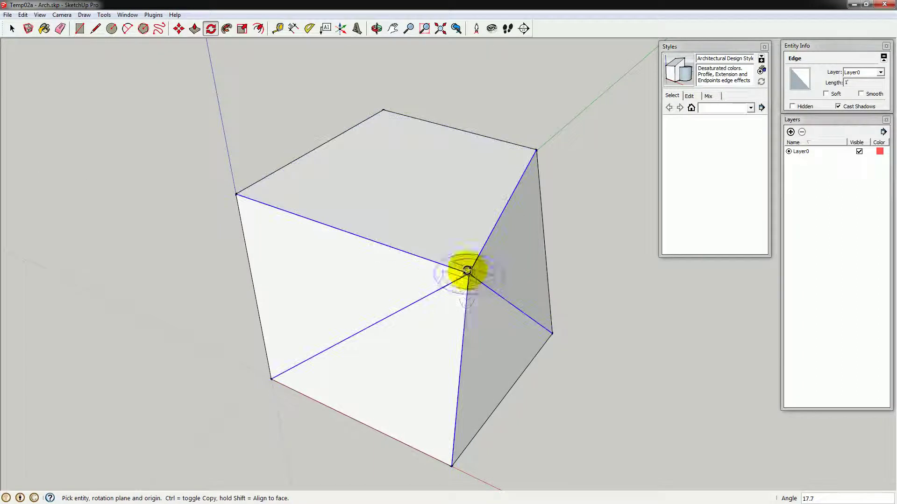
{"action": "left_click", "coordinate": [472, 271]}
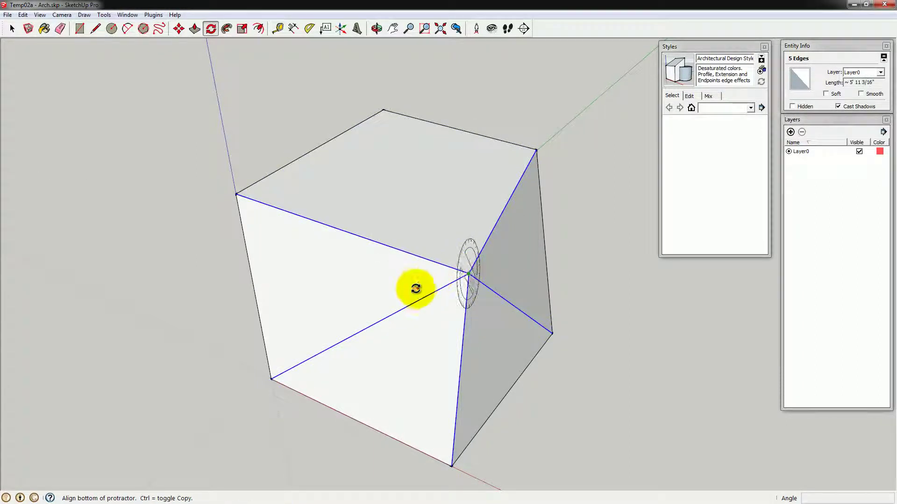
{"action": "left_click", "coordinate": [392, 282]}
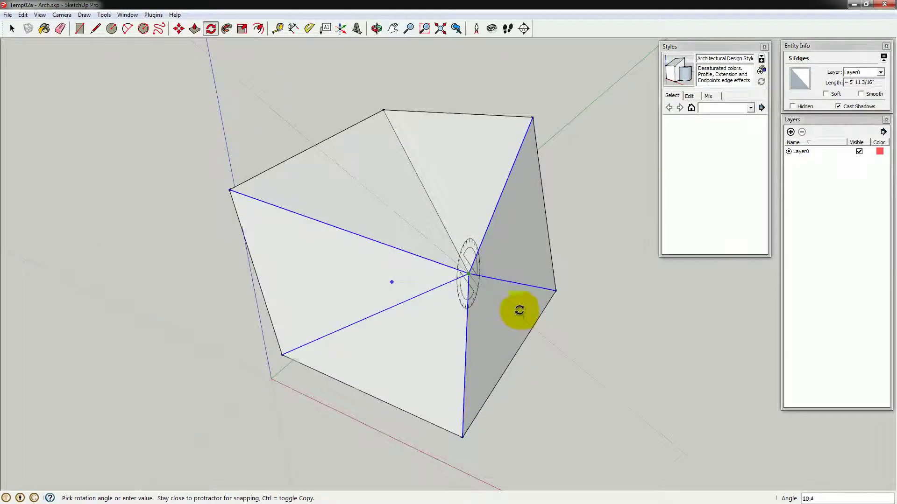
{"action": "key", "text": "Escape"}
{"action": "key", "text": "space"}
- Select the cube's top and right faces and start rotating them around a top-face point
{"action": "left_click", "coordinate": [457, 218]}
{"action": "left_click", "coordinate": [520, 239], "text": "shift"}
{"action": "mouse_move", "coordinate": [520, 239]}
{"action": "middle_mouse_down"}
{"action": "mouse_move", "coordinate": [397, 191]}
{"action": "mouse_move", "coordinate": [306, 242]}
{"action": "mouse_move", "coordinate": [233, 191]}
{"action": "mouse_move", "coordinate": [534, 184]}
{"action": "mouse_move", "coordinate": [400, 167]}
{"action": "mouse_move", "coordinate": [505, 232]}
{"action": "mouse_move", "coordinate": [508, 247]}
{"action": "middle_mouse_up"}
{"action": "key", "text": "q"}
{"action": "left_click", "coordinate": [423, 228]}
{"action": "left_click", "coordinate": [456, 245]}
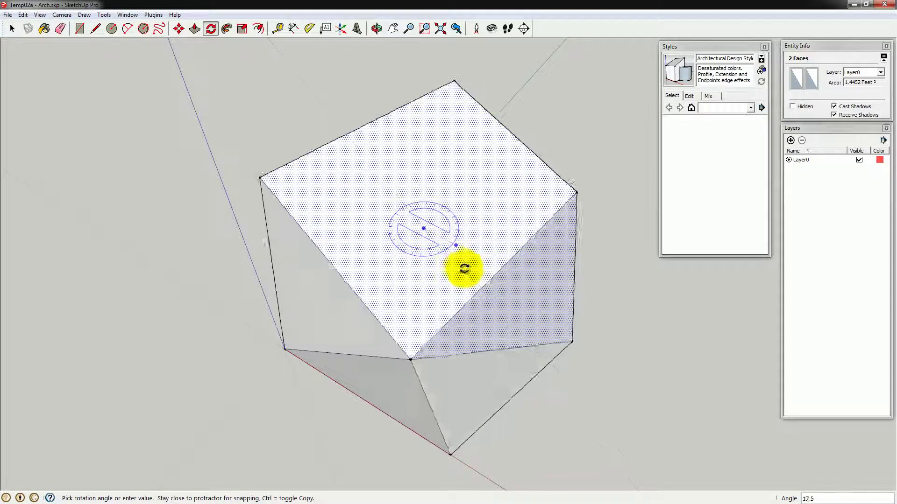
- Commit the two-face twist, inspect the skewed cube from several angles, then select its left side face
{"action": "left_click", "coordinate": [467, 260]}
{"action": "mouse_move", "coordinate": [467, 260]}
{"action": "middle_mouse_down"}
{"action": "mouse_move", "coordinate": [455, 214]}
{"action": "mouse_move", "coordinate": [464, 266]}
{"action": "middle_mouse_up"}
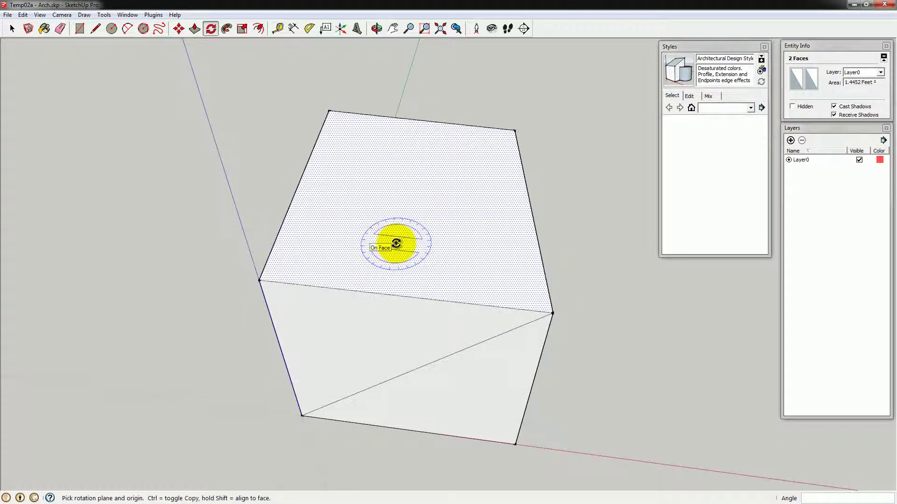
{"action": "middle_click_drag", "start_coordinate": [444, 206], "coordinate": [362, 201]}
{"action": "middle_click_drag", "start_coordinate": [477, 190], "coordinate": [388, 247]}
{"action": "middle_click_drag", "start_coordinate": [356, 280], "coordinate": [419, 254]}
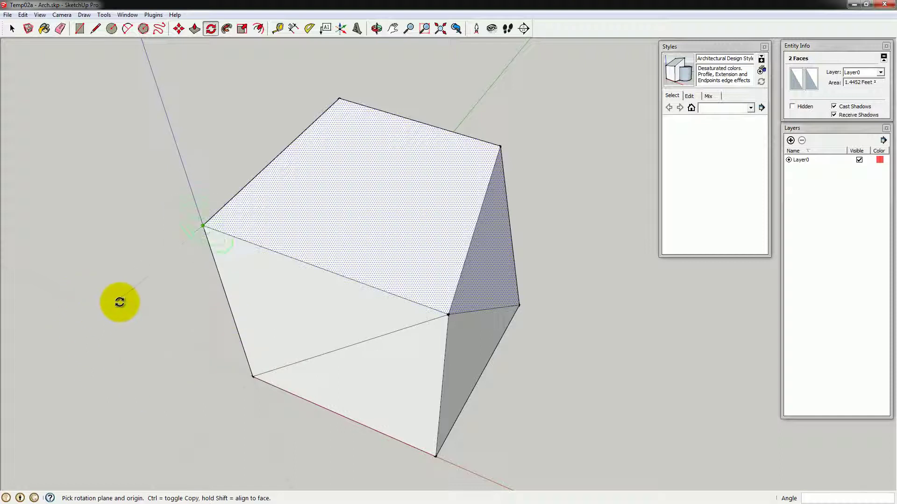
{"action": "key", "text": "space"}
{"action": "left_click", "coordinate": [275, 294]}
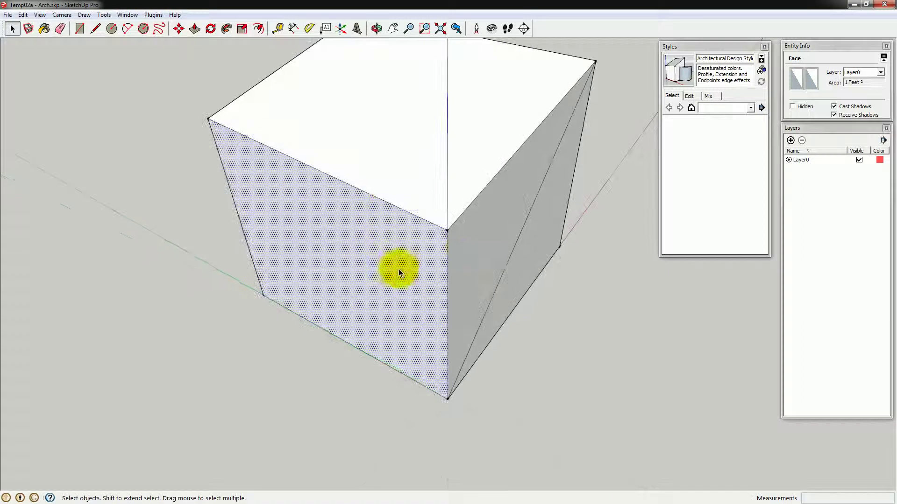
- Start rotating the left side face about the red axis, pivoting on the front top corner
{"action": "key", "text": "q"}
{"action": "left_click_drag", "start_coordinate": [447, 229], "coordinate": [308, 385]}
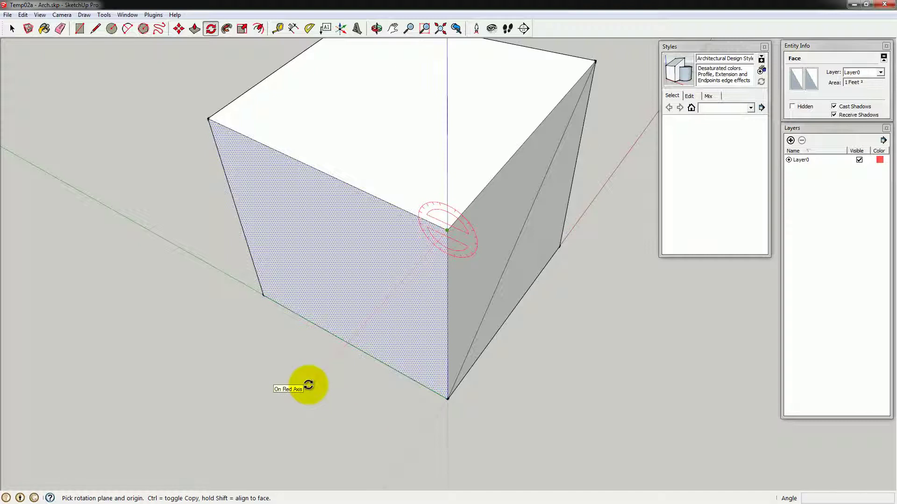
{"action": "left_click_drag", "start_coordinate": [309, 385], "coordinate": [310, 382]}
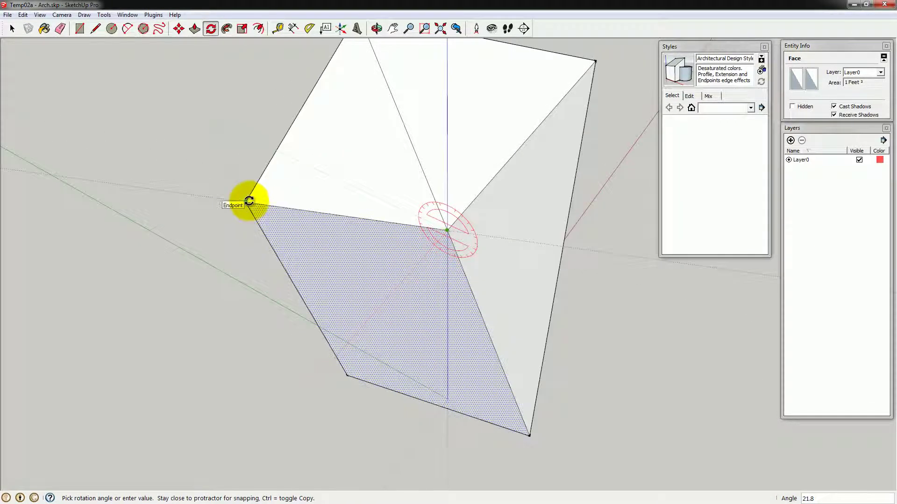
- Fix the left face's tilt at exactly 10°, then try and cancel a second rotation
{"action": "type", "text": "0"}
{"action": "key", "text": "Return"}
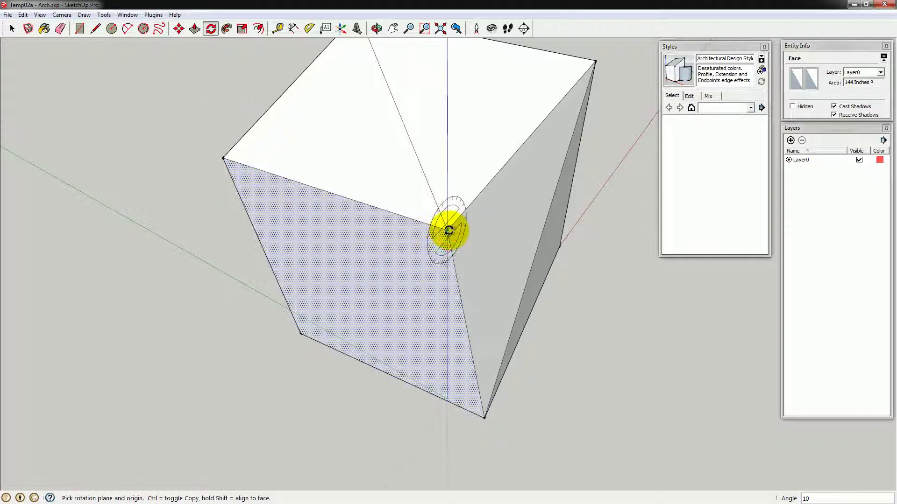
{"action": "left_click_drag", "start_coordinate": [448, 231], "coordinate": [350, 319]}
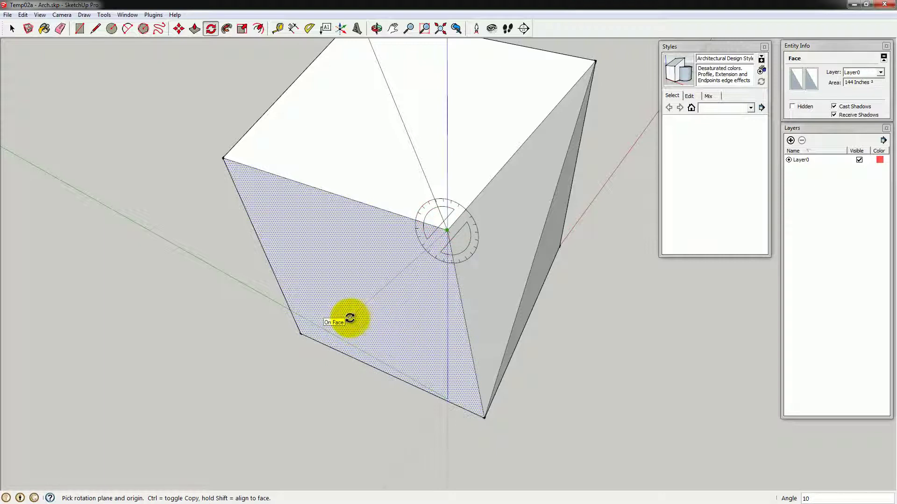
{"action": "key", "text": "Escape"}
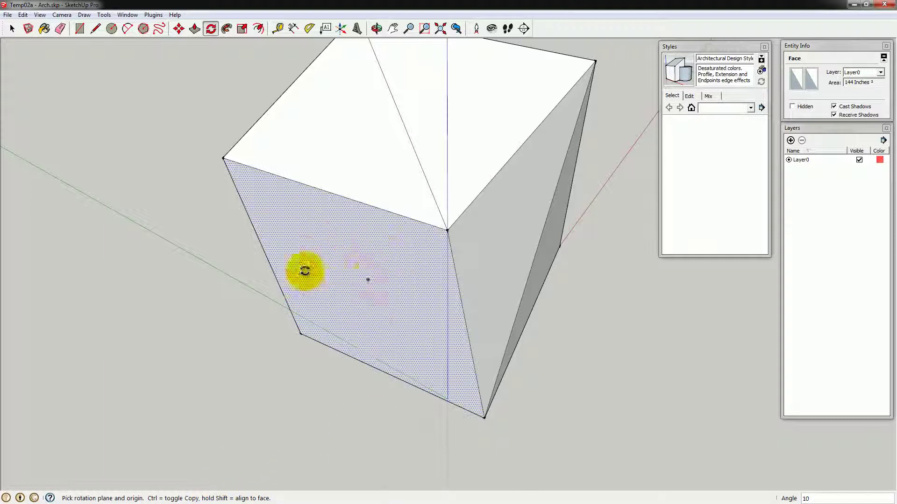
- Orbit the view to inspect the skewed cube from underneath
{"action": "middle_click_drag", "start_coordinate": [492, 182], "coordinate": [373, 244]}
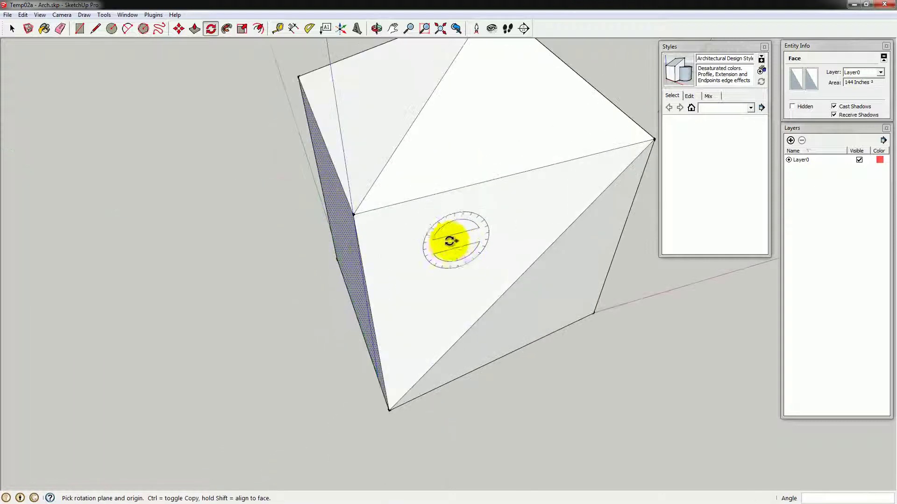
{"action": "middle_click_drag", "start_coordinate": [575, 260], "coordinate": [345, 266]}
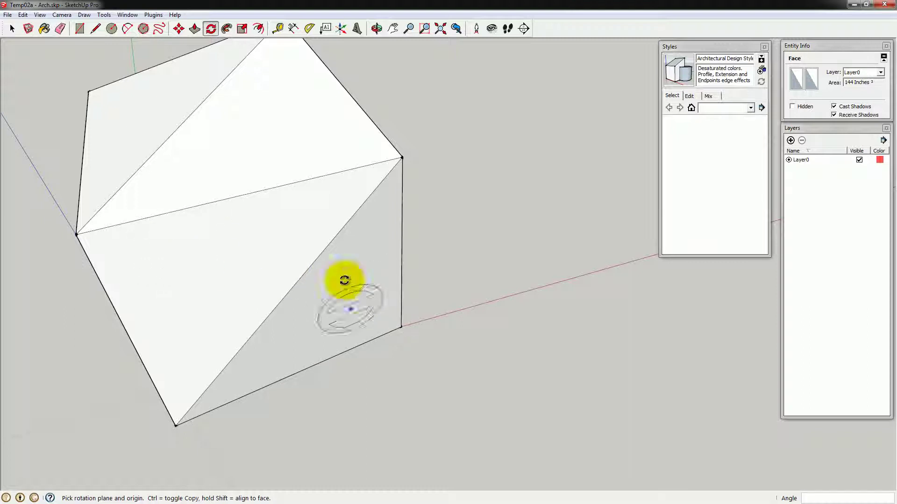
{"action": "mouse_move", "coordinate": [357, 273]}
{"action": "middle_mouse_down"}
{"action": "mouse_move", "coordinate": [36, 262]}
{"action": "mouse_move", "coordinate": [354, 240]}
{"action": "mouse_move", "coordinate": [369, 278]}
{"action": "middle_mouse_up"}
- Draw a square beside the cube and extrude it into a box 10 13/16 inches tall
{"action": "key", "text": "r"}
{"action": "left_click", "coordinate": [438, 350]}
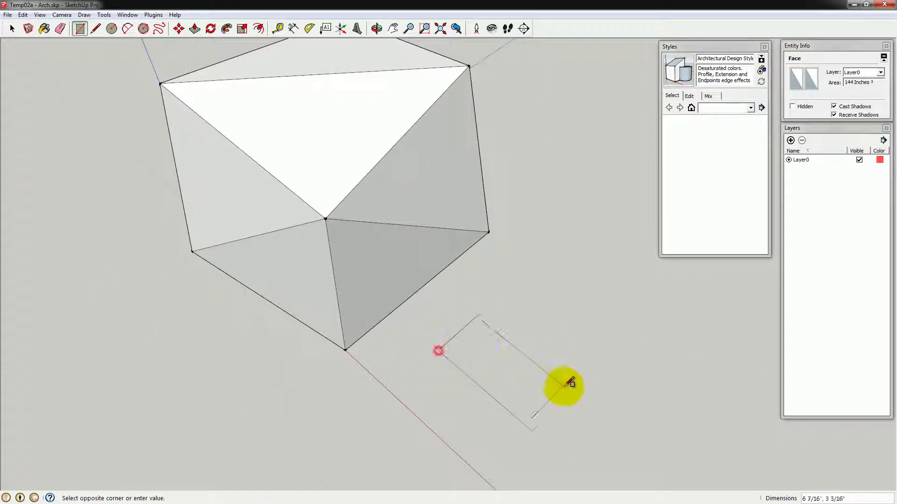
{"action": "left_click", "coordinate": [621, 348]}
{"action": "key", "text": "p"}
{"action": "left_click", "coordinate": [545, 367]}
{"action": "left_click", "coordinate": [575, 244]}
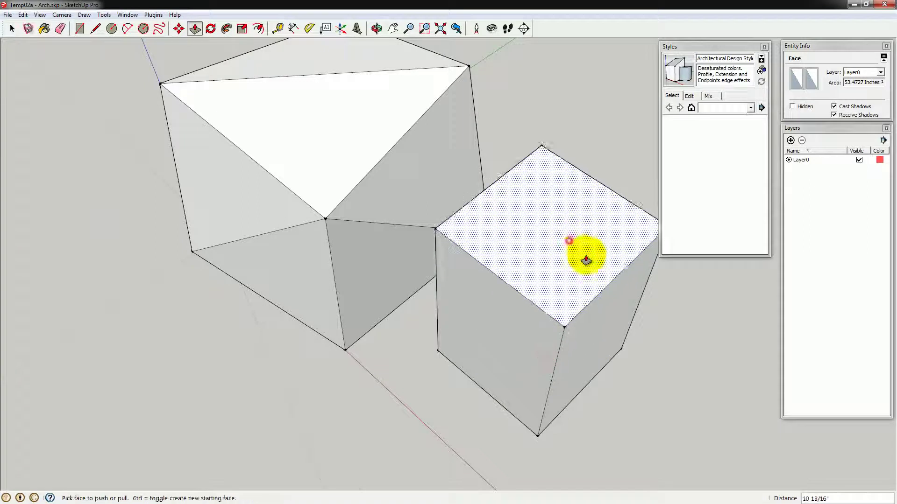
{"action": "middle_click_drag", "start_coordinate": [580, 246], "coordinate": [371, 234]}
- Select the small box's front face and start rotating it about its bottom edge
{"action": "key", "text": "q"}
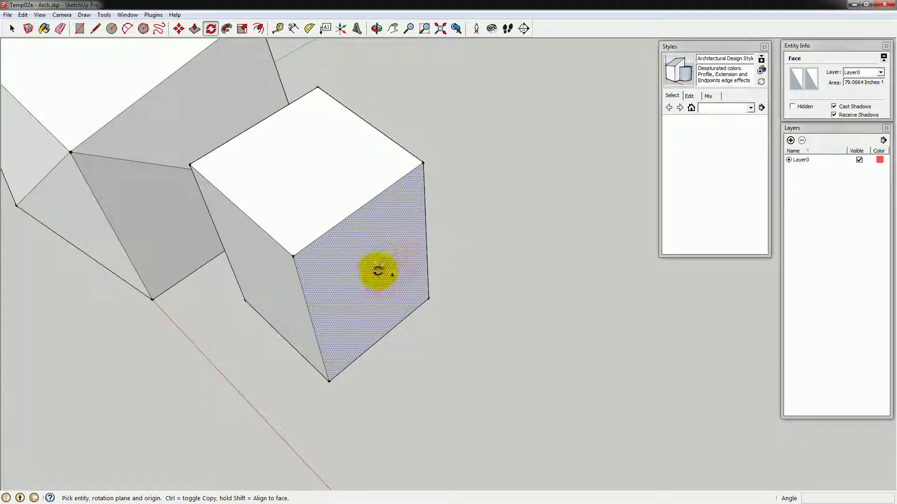
{"action": "middle_click_drag", "start_coordinate": [368, 275], "coordinate": [408, 270]}
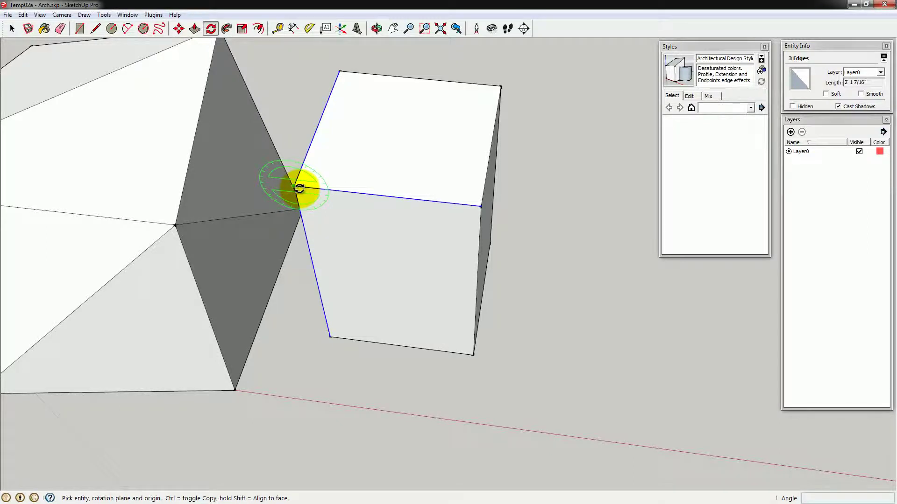
{"action": "key", "text": "ctrl+t"}
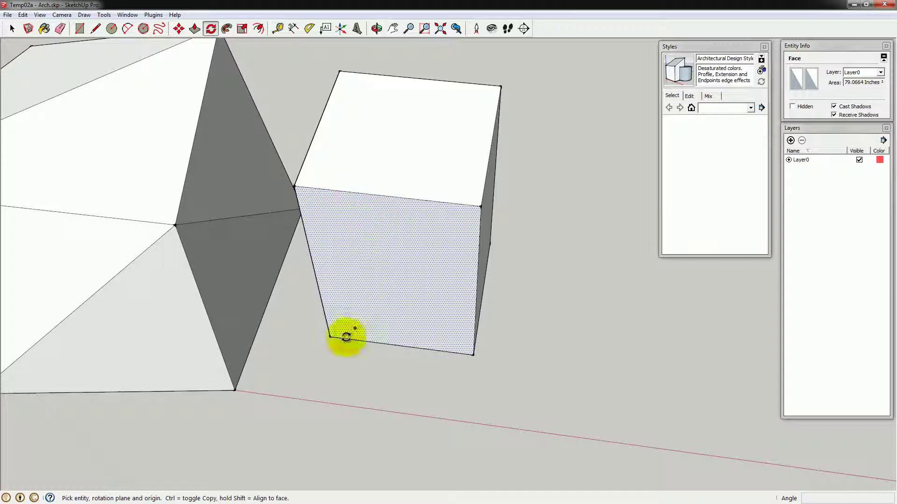
{"action": "key", "text": "space"}
{"action": "left_click", "coordinate": [400, 296]}
{"action": "key", "text": "q"}
{"action": "left_click", "coordinate": [331, 336]}
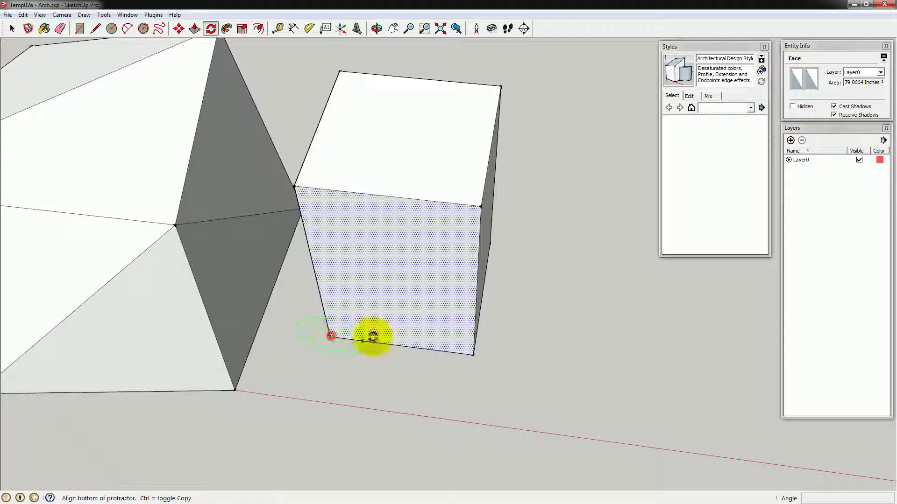
{"action": "left_click", "coordinate": [473, 356]}
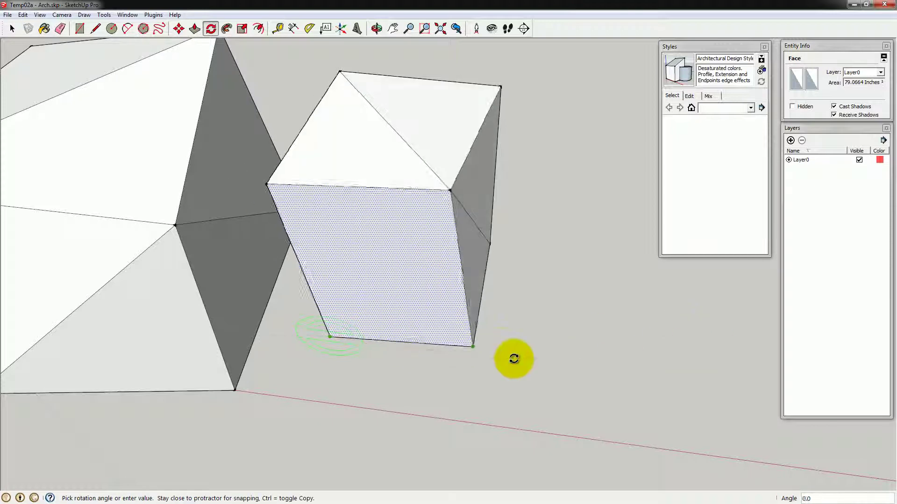
{"action": "scroll", "coordinate": [516, 355], "scroll_direction": "down", "scroll_amount": 5}
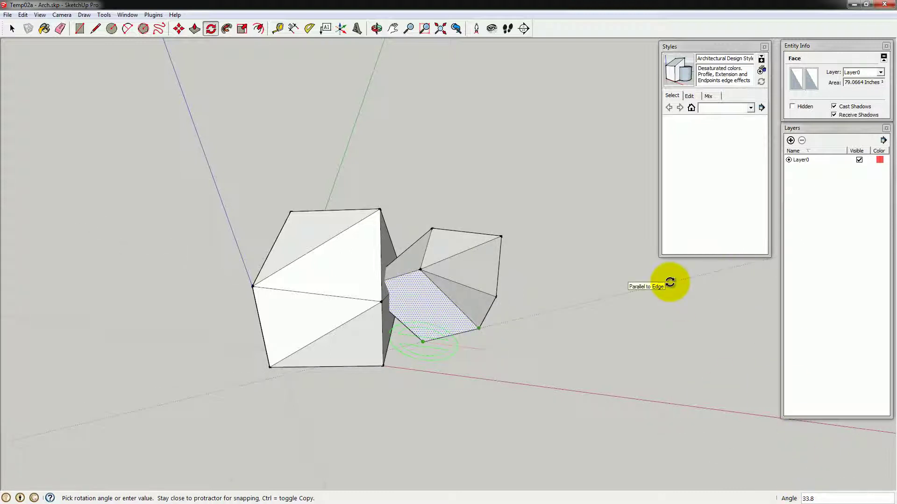
- Change the model's angle snapping increment from 15.0 to 10.0 degrees in Model Info Units
{"action": "key", "text": "space"}
{"action": "left_click", "coordinate": [127, 14]}
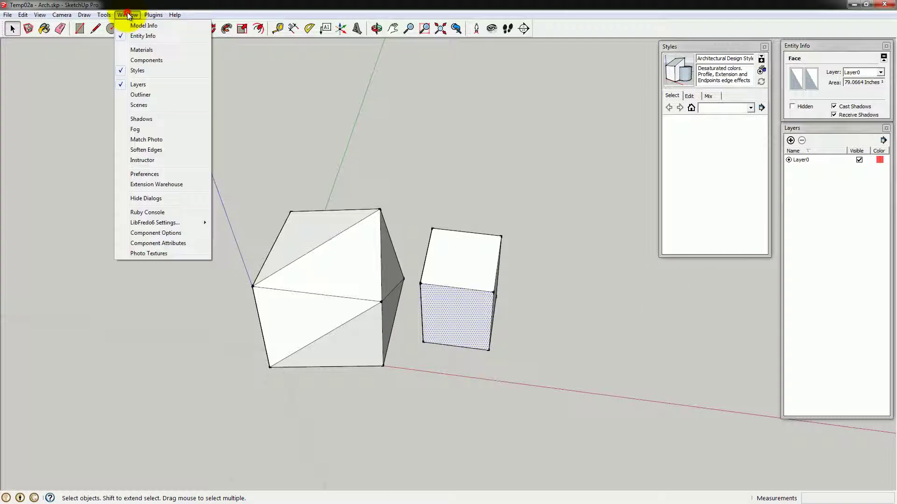
{"action": "key", "text": "Escape"}
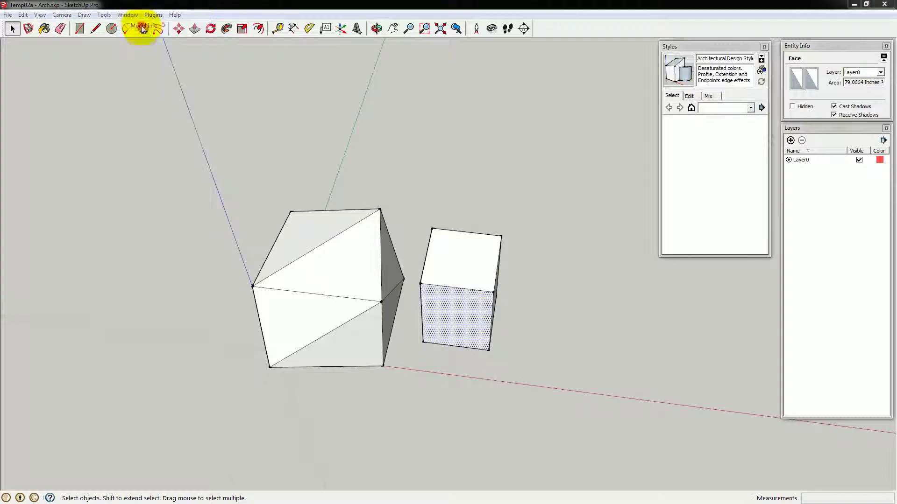
{"action": "left_click_drag", "start_coordinate": [345, 130], "coordinate": [360, 79]}
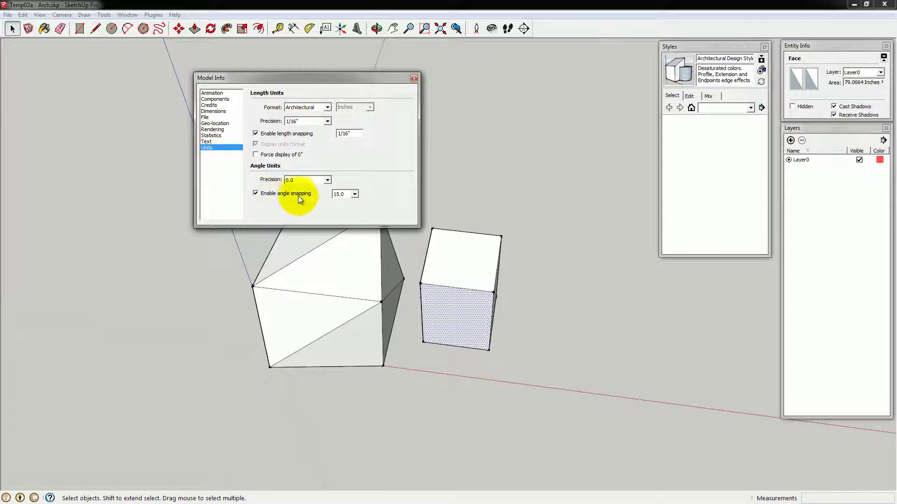
{"action": "left_click", "coordinate": [355, 194]}
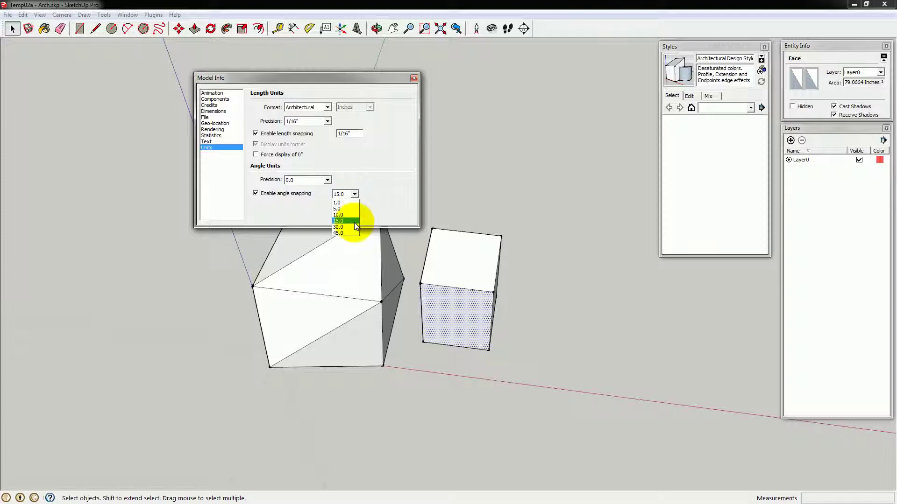
{"action": "left_click", "coordinate": [354, 214]}
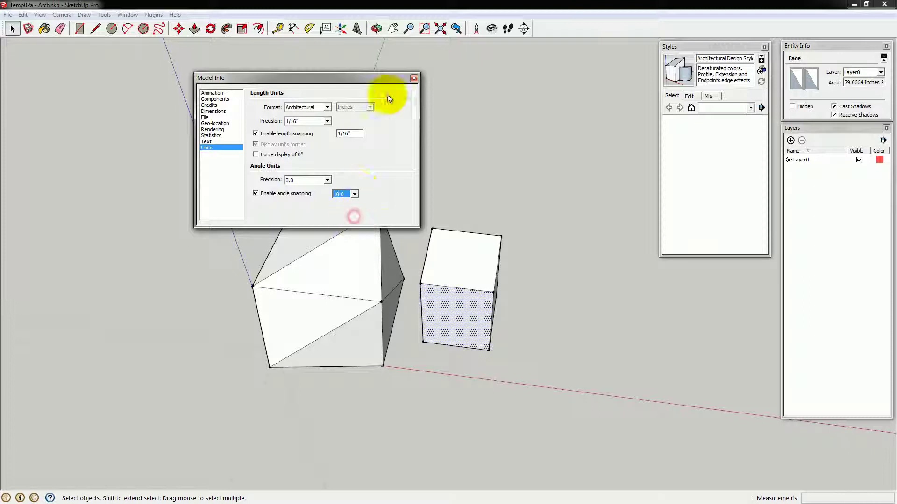
{"action": "left_click", "coordinate": [414, 78]}
{"action": "key", "text": "q"}
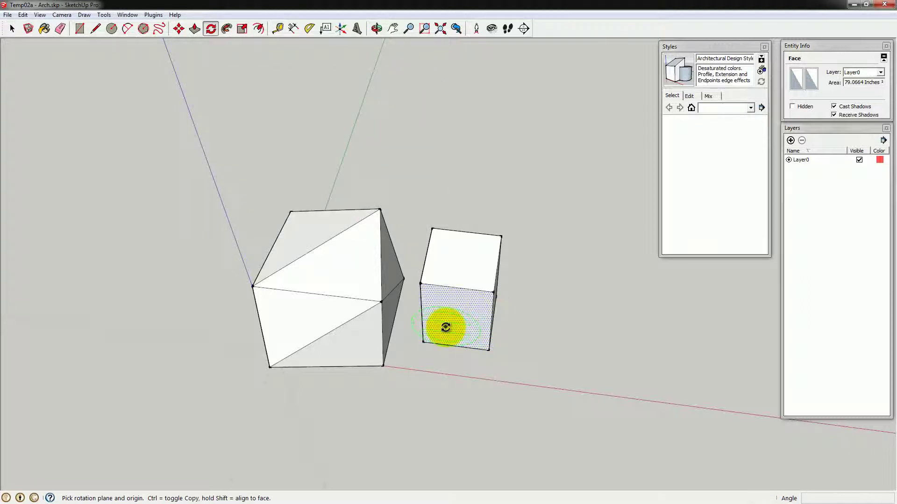
{"action": "left_click", "coordinate": [446, 327]}
{"action": "left_click", "coordinate": [586, 340]}
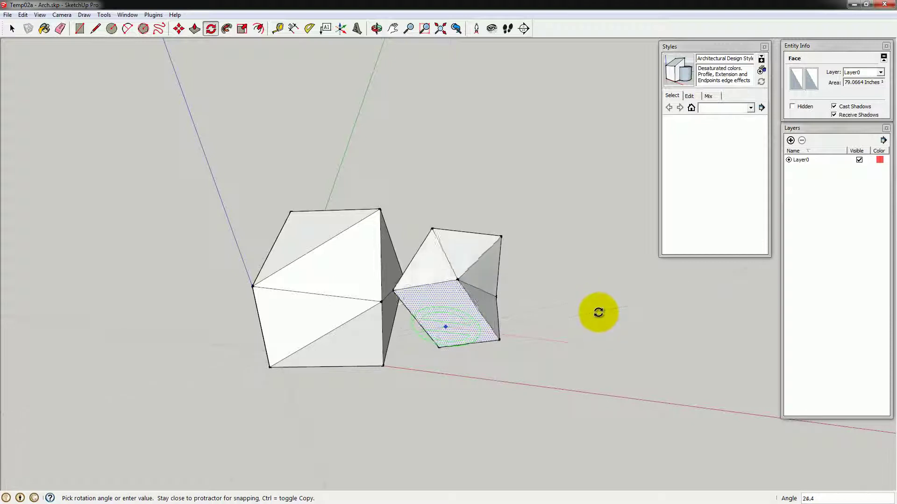
{"action": "key", "text": "space"}
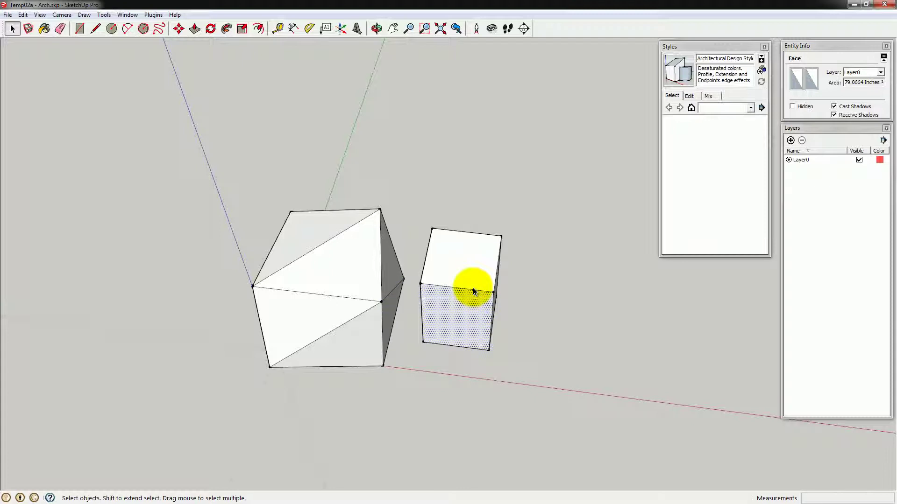
{"action": "middle_click_drag", "start_coordinate": [630, 279], "coordinate": [434, 268]}
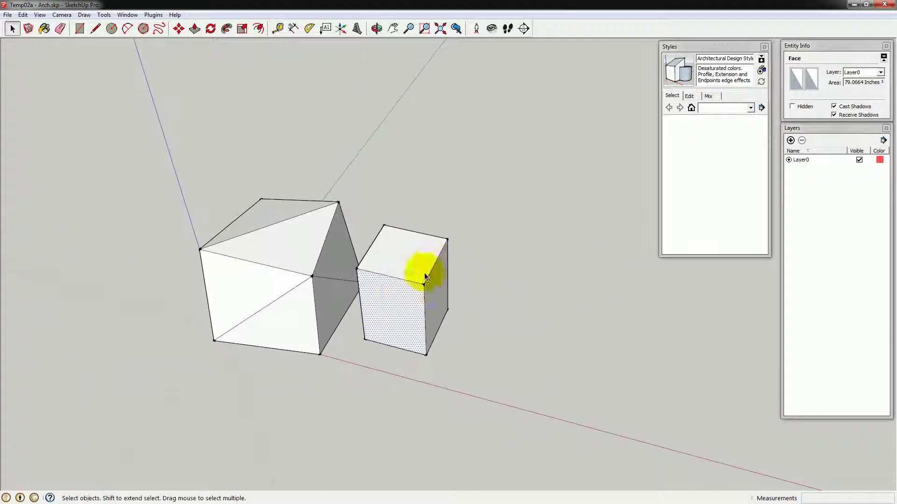
{"action": "triple_click", "coordinate": [401, 304]}
- Rotate-copy the small box around a pivot on the red axis and repeat it 5x
{"action": "key", "text": "q"}
{"action": "left_click", "coordinate": [667, 416]}
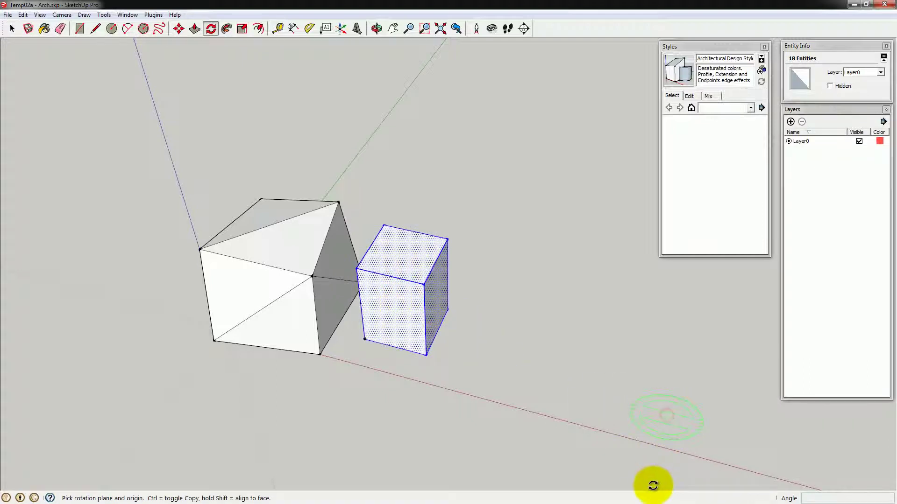
{"action": "left_click", "coordinate": [486, 372]}
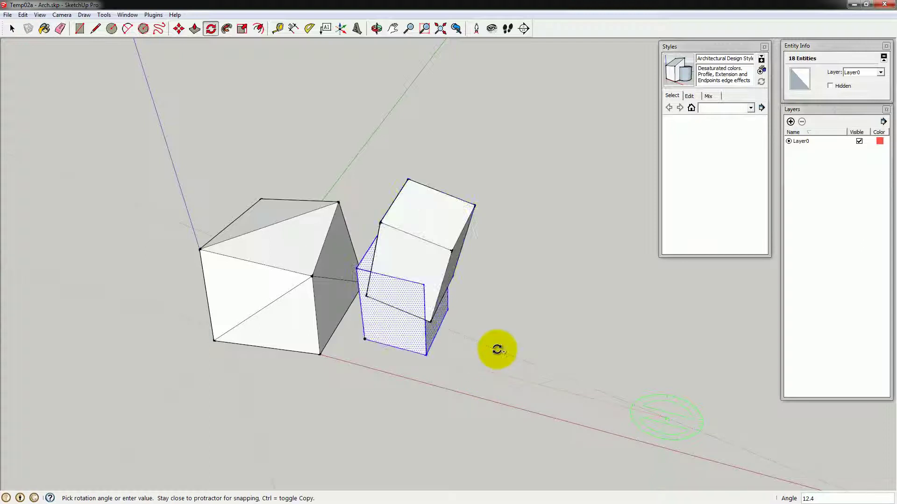
{"action": "left_click", "coordinate": [514, 325]}
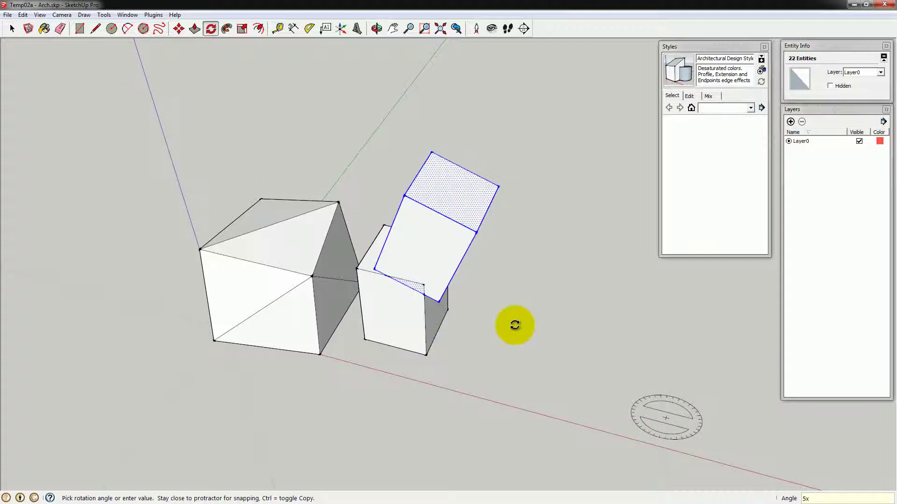
{"action": "type", "text": "5x"}
{"action": "key", "text": "Return"}
{"action": "scroll", "coordinate": [260, 304], "scroll_direction": "down", "scroll_amount": 5}
{"action": "middle_click_drag", "start_coordinate": [239, 291], "coordinate": [239, 206]}
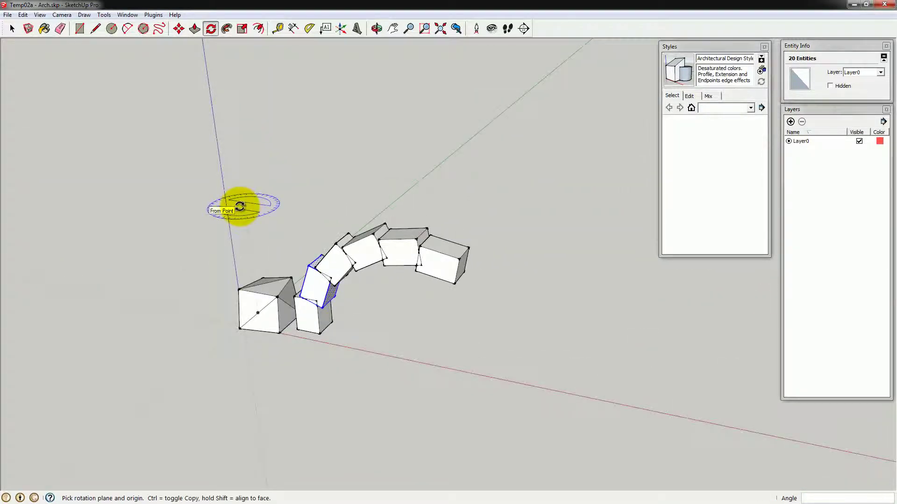
- Set the copy angle to 60° and divide it by 2 so two copies remain
{"action": "type", "text": "60"}
{"action": "key", "text": "Return"}
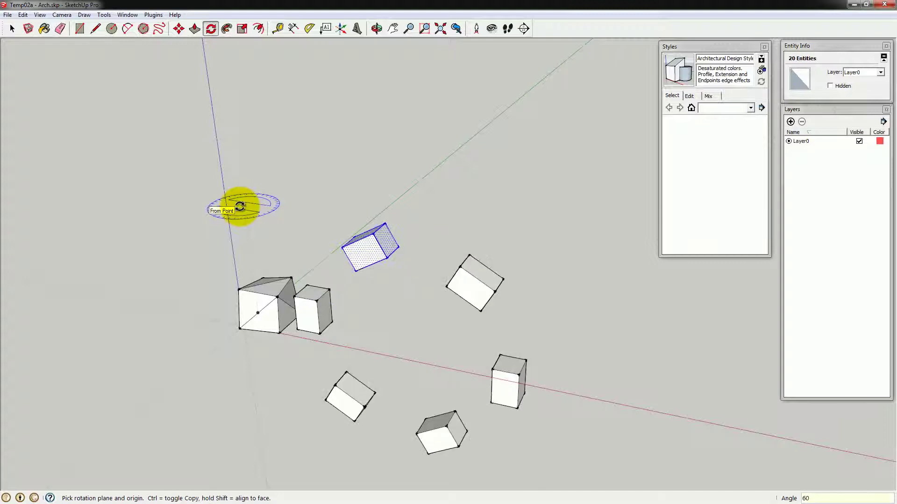
{"action": "type", "text": "/2"}
{"action": "key", "text": "Return"}
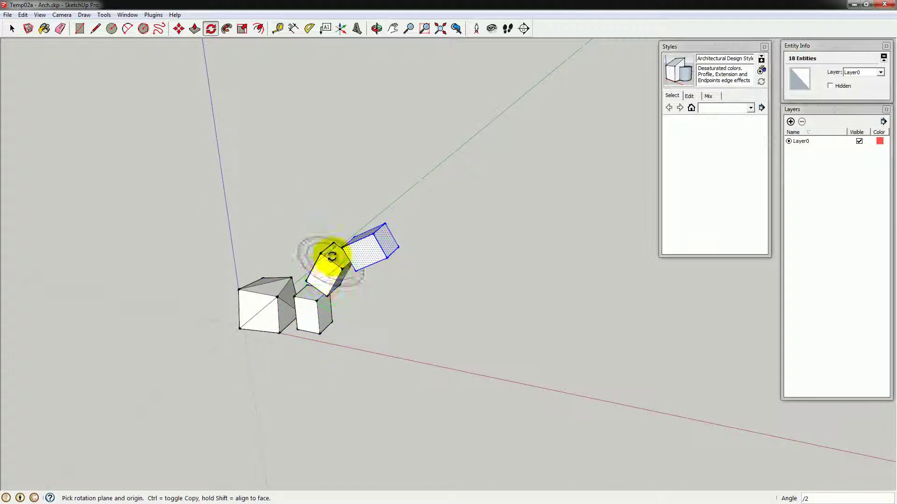
{"action": "key", "text": "space"}
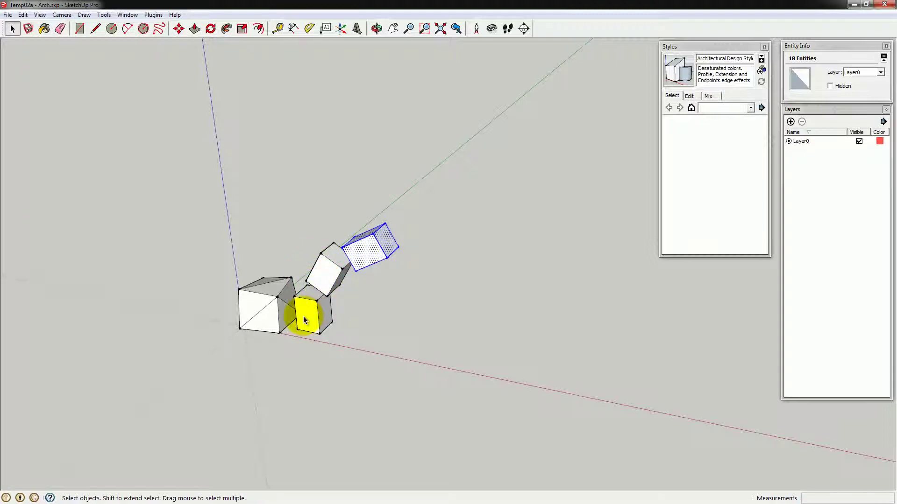